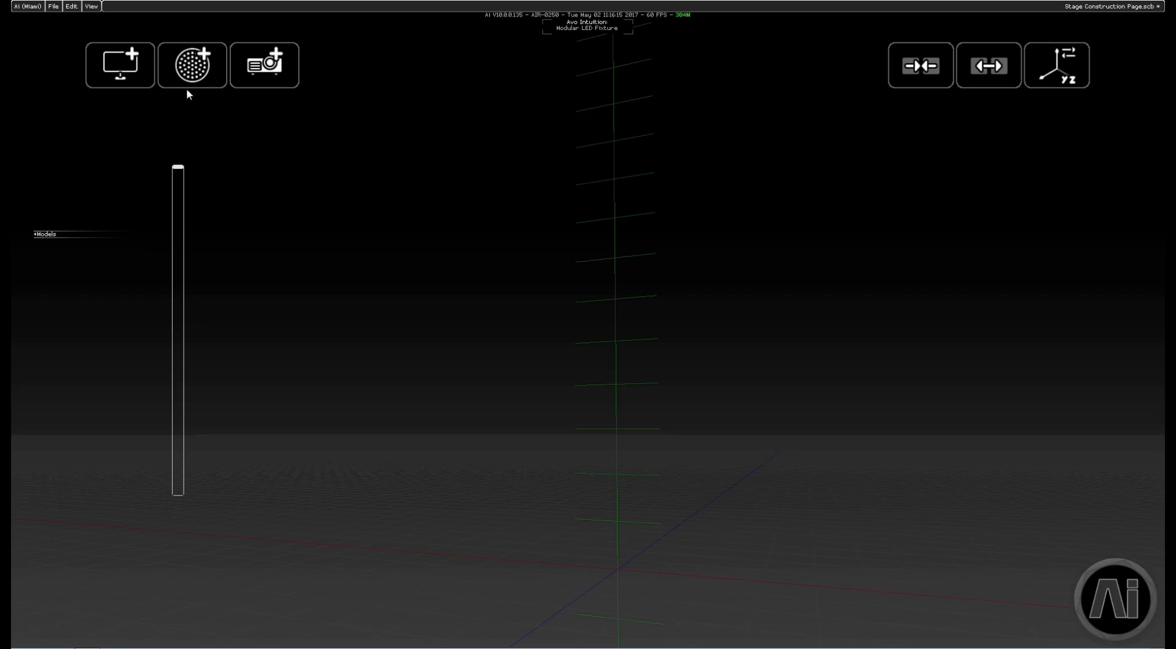
# Add one screen fixture, one modular LED fixture and one projector to the empty stage.
pyautogui.click(120, 64)
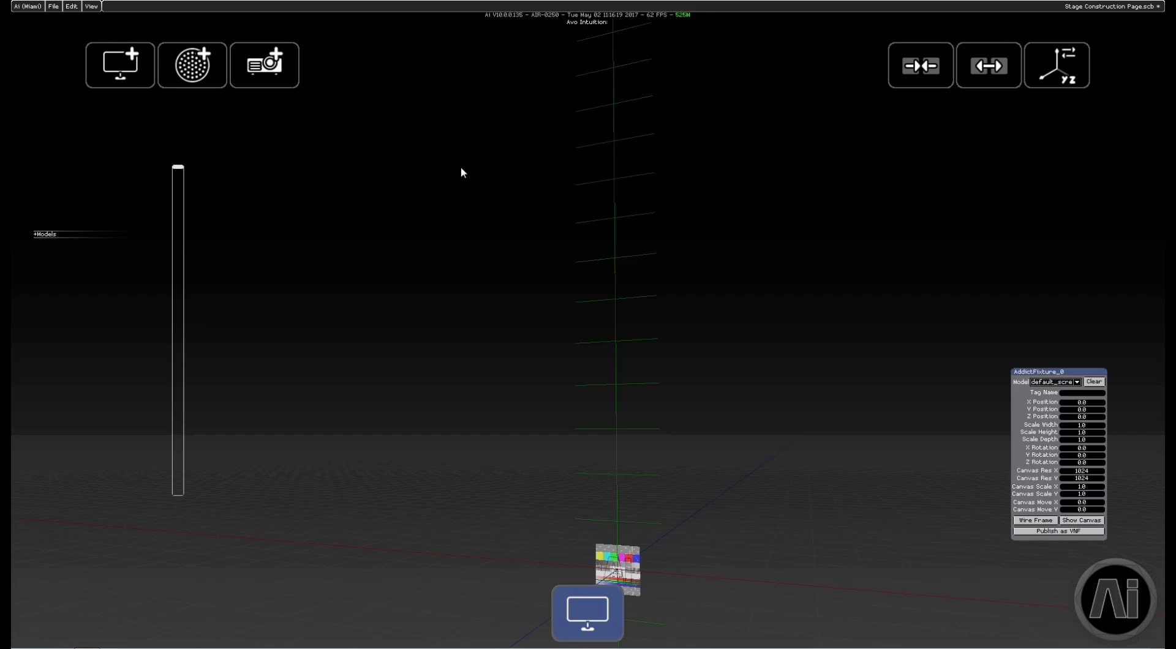
pyautogui.click(569, 602)
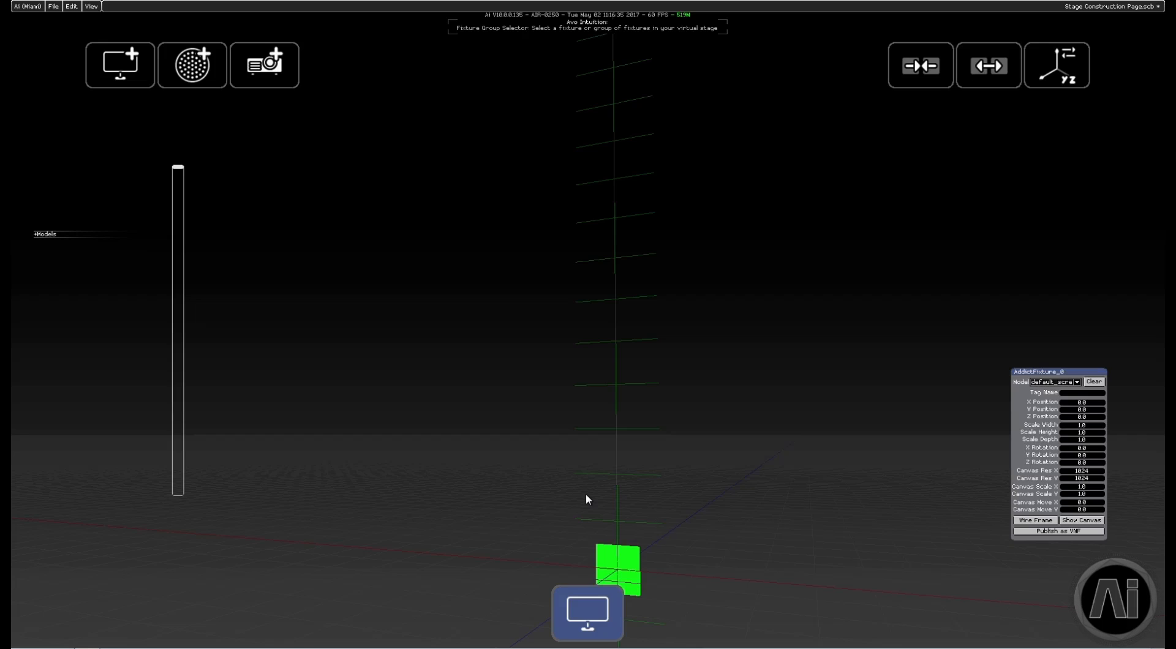
pyautogui.click(192, 65)
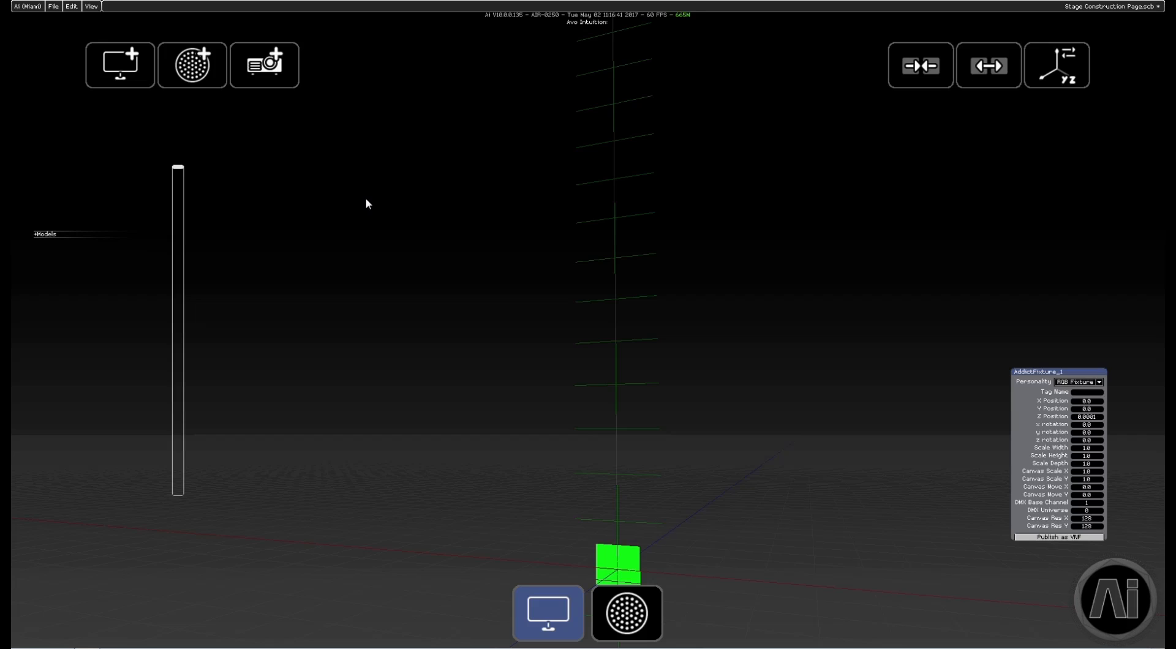
pyautogui.click(616, 609)
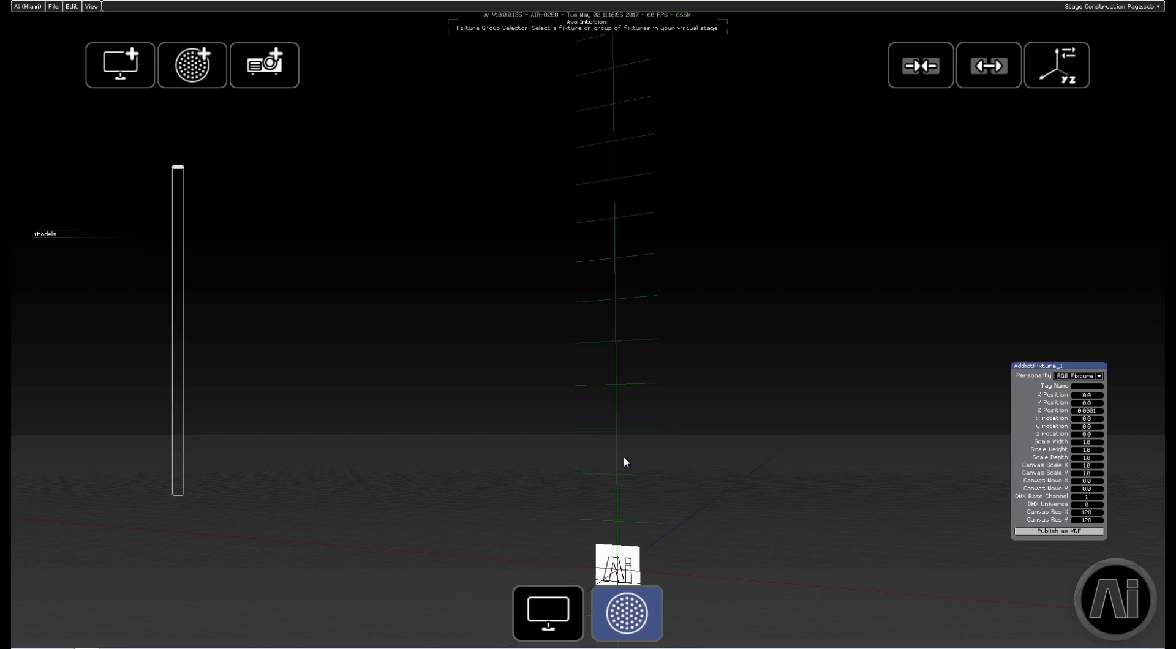
pyautogui.click(264, 65)
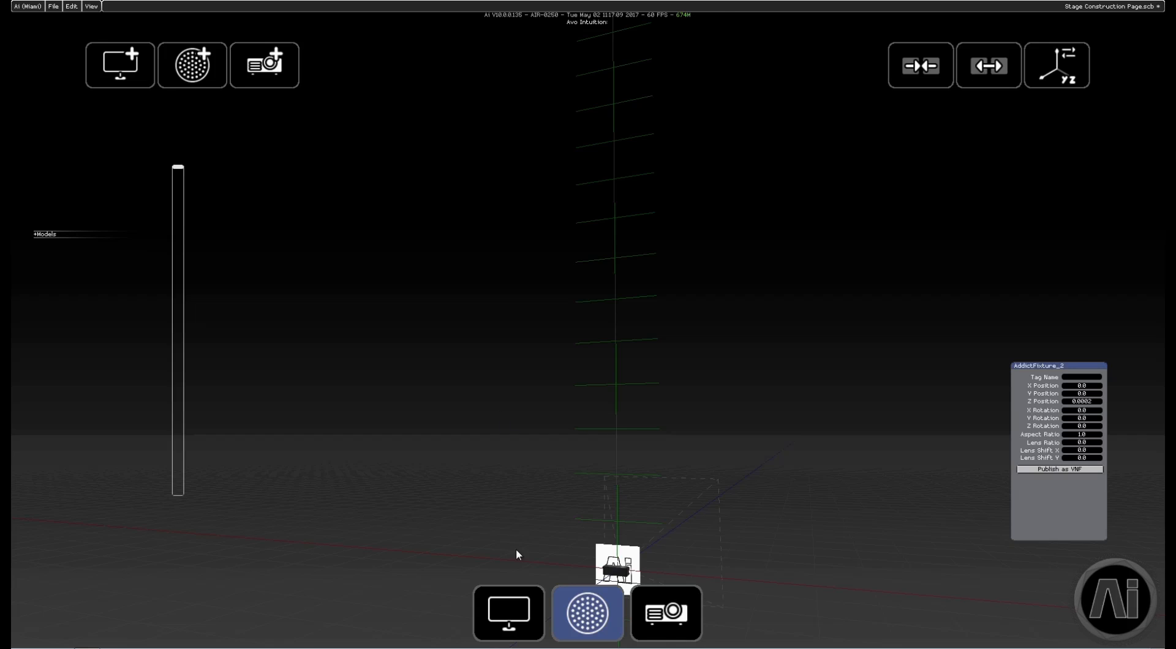
# Set the screen fixture's canvas resolution to 1920 in X and 1080 in Y.
pyautogui.click(509, 612)
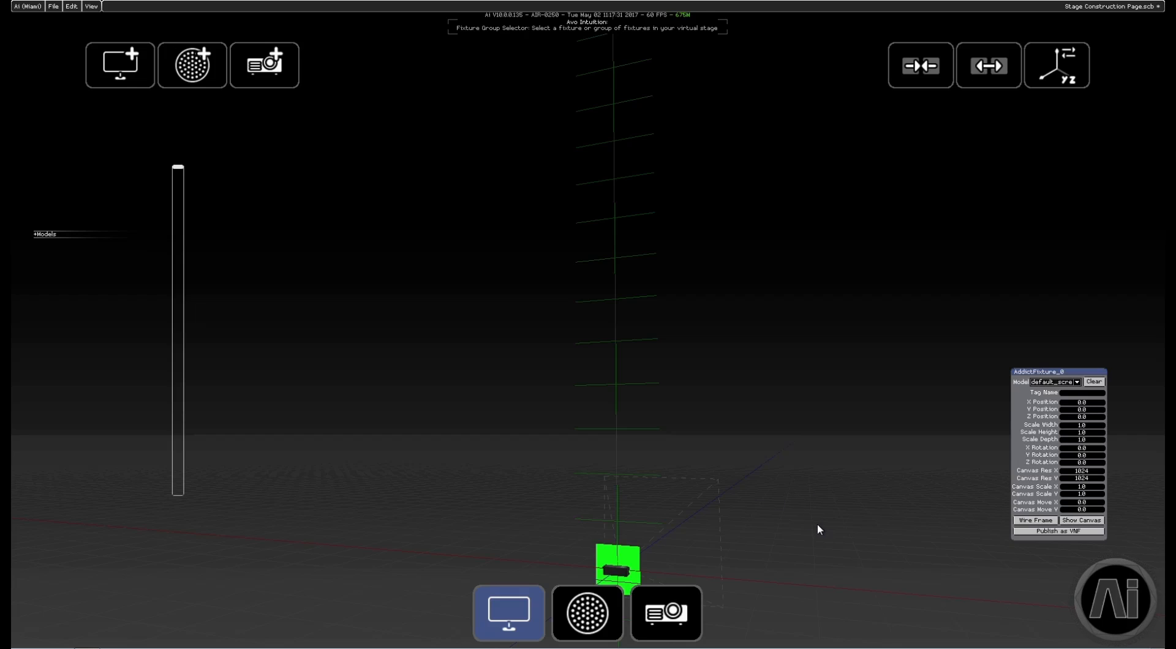
pyautogui.moveTo(799, 551); pyautogui.dragTo(728, 393)
pyautogui.scroll(3, 728, 393)
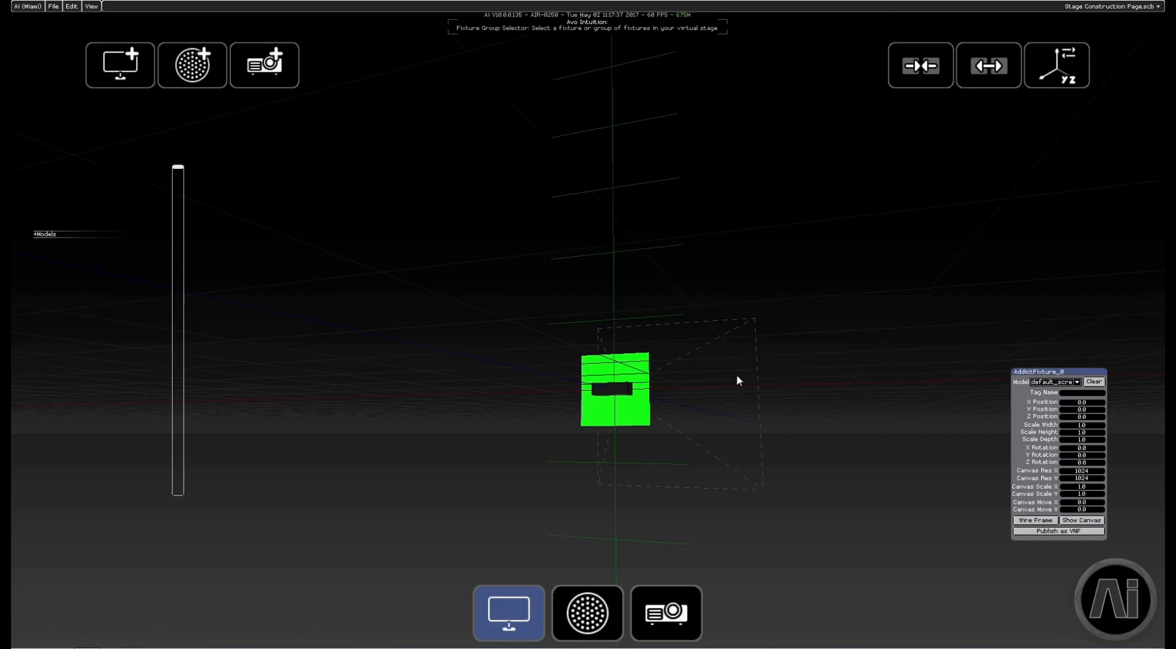
pyautogui.moveTo(739, 351); pyautogui.dragTo(650, 419)
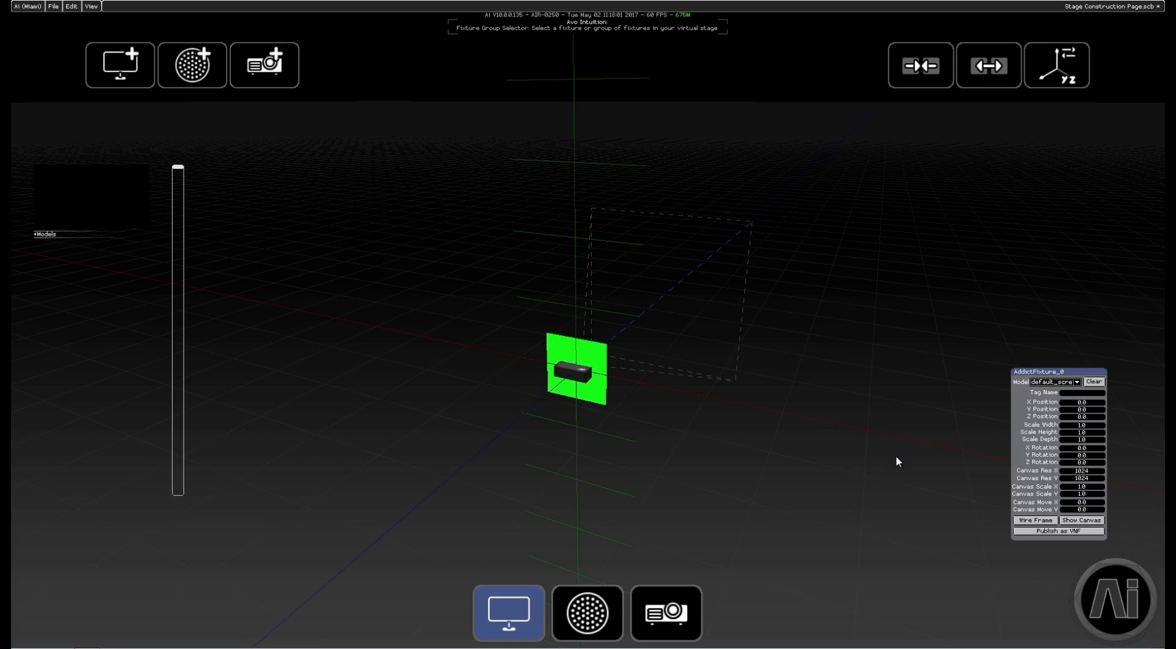
pyautogui.click(1091, 472)
pyautogui.write('1920')
pyautogui.press('Tab')
pyautogui.write('1080')
# Scale the screen fixture to a width of 1.6 and a height of 0.9.
pyautogui.click(1097, 426)
pyautogui.press('BackSpace')
pyautogui.write('6')
pyautogui.press('Tab')
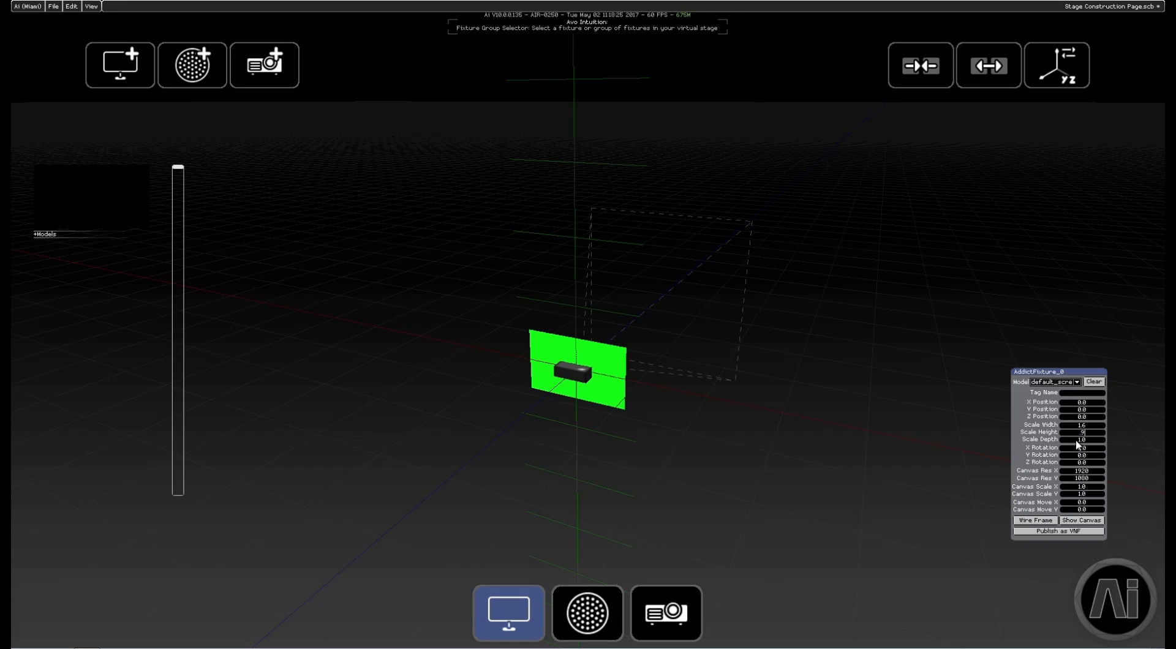
pyautogui.write('.9')
pyautogui.press('Tab')
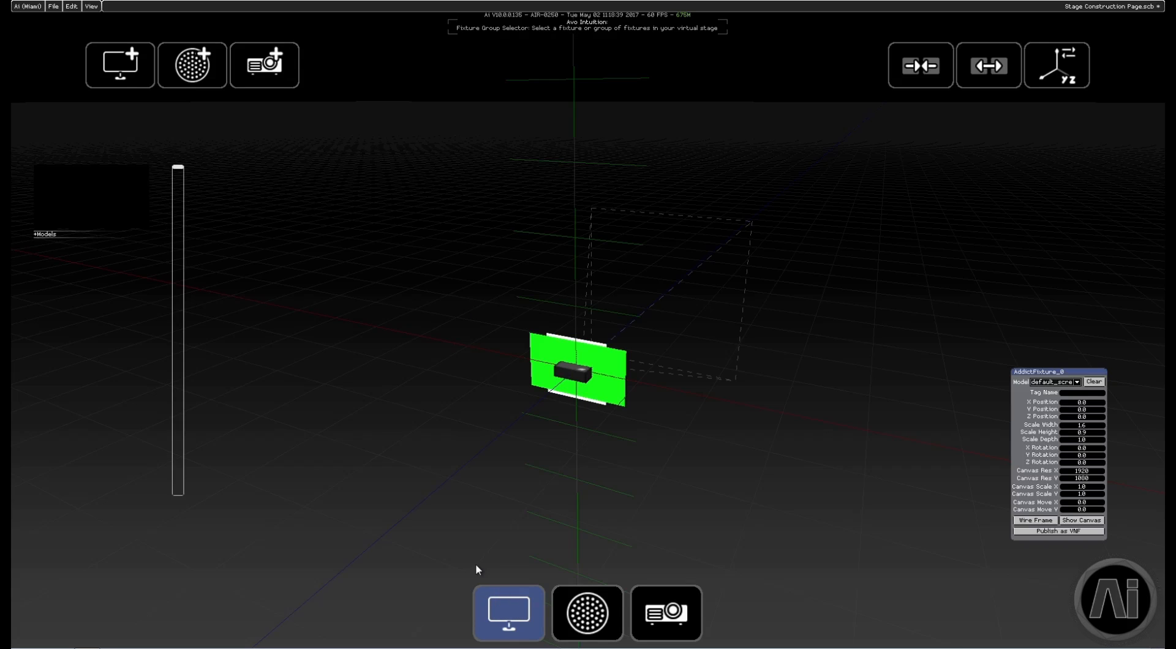
# Move the LED fixture beside the screen by setting its X position to 2.0.
pyautogui.click(602, 614)
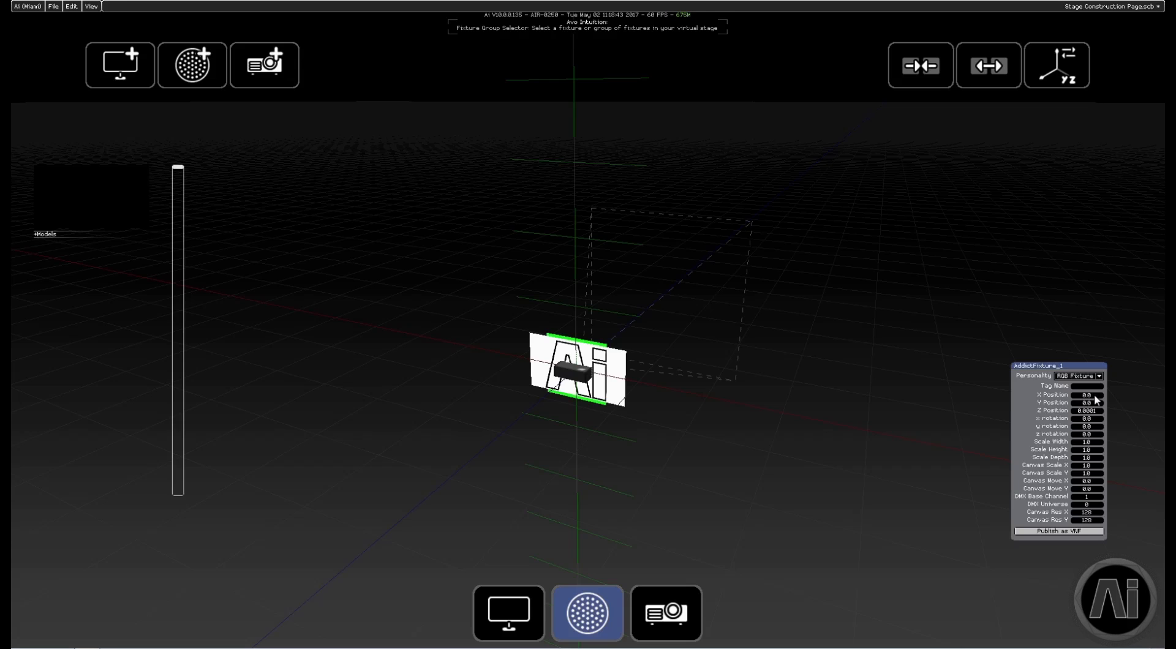
pyautogui.scroll(3, 1094, 395)
pyautogui.scroll(-1, 1094, 395)
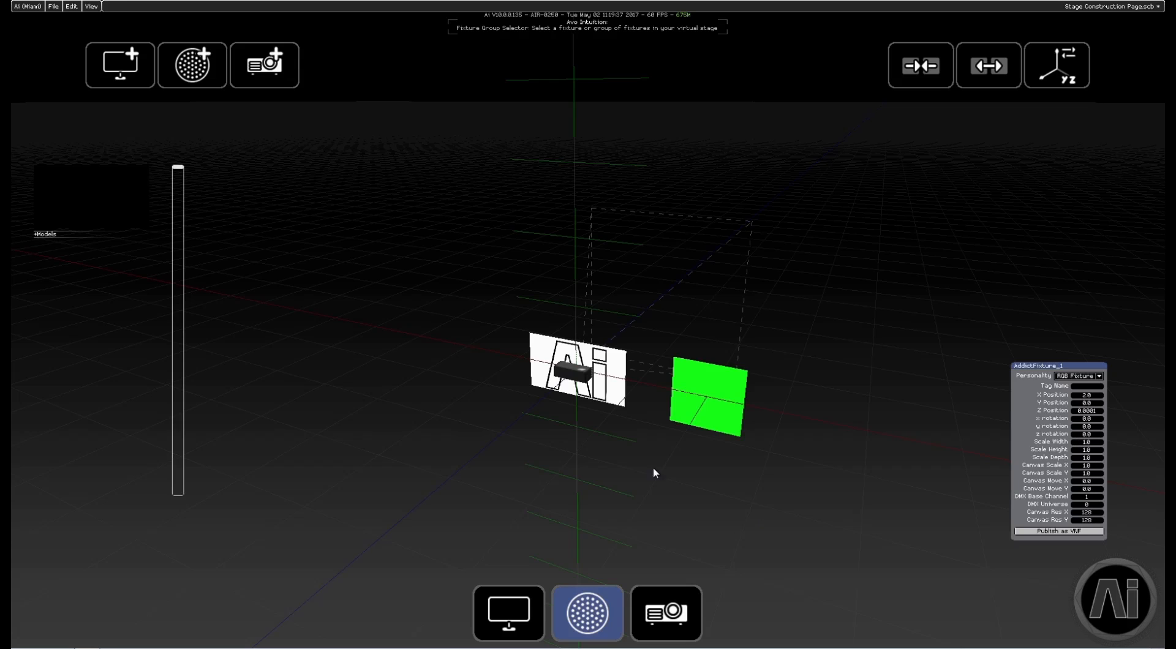
# Move the projector out in front of the screen to a Z position of 4.0002.
pyautogui.click(665, 616)
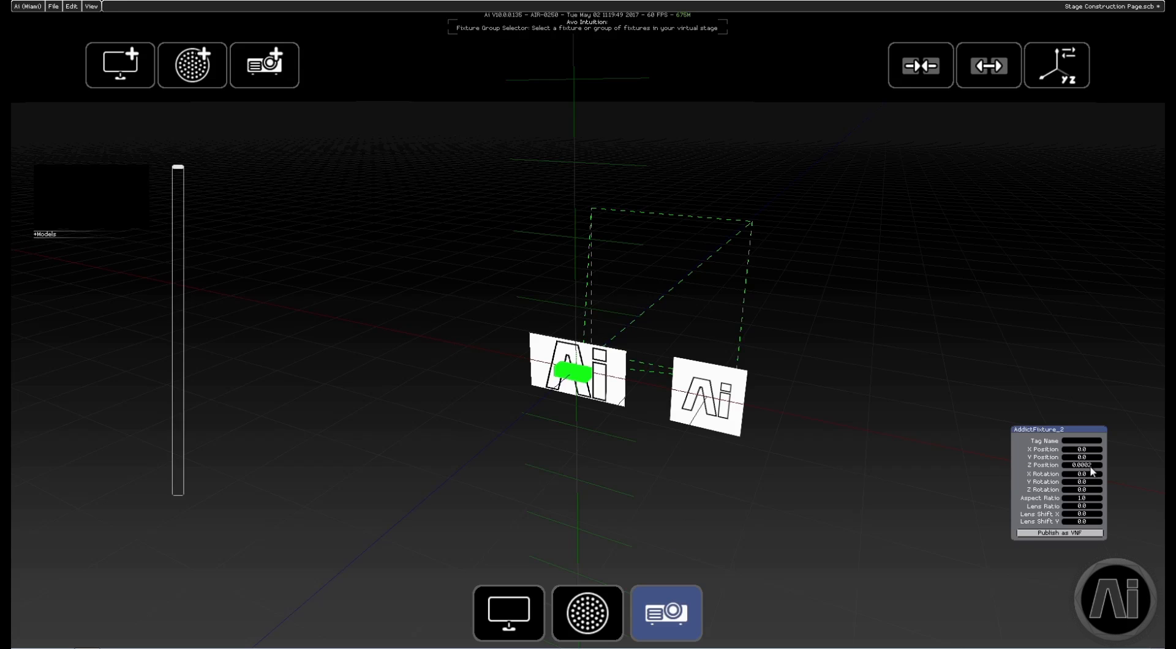
pyautogui.scroll(3, 1090, 466)
pyautogui.scroll(1, 1091, 466)
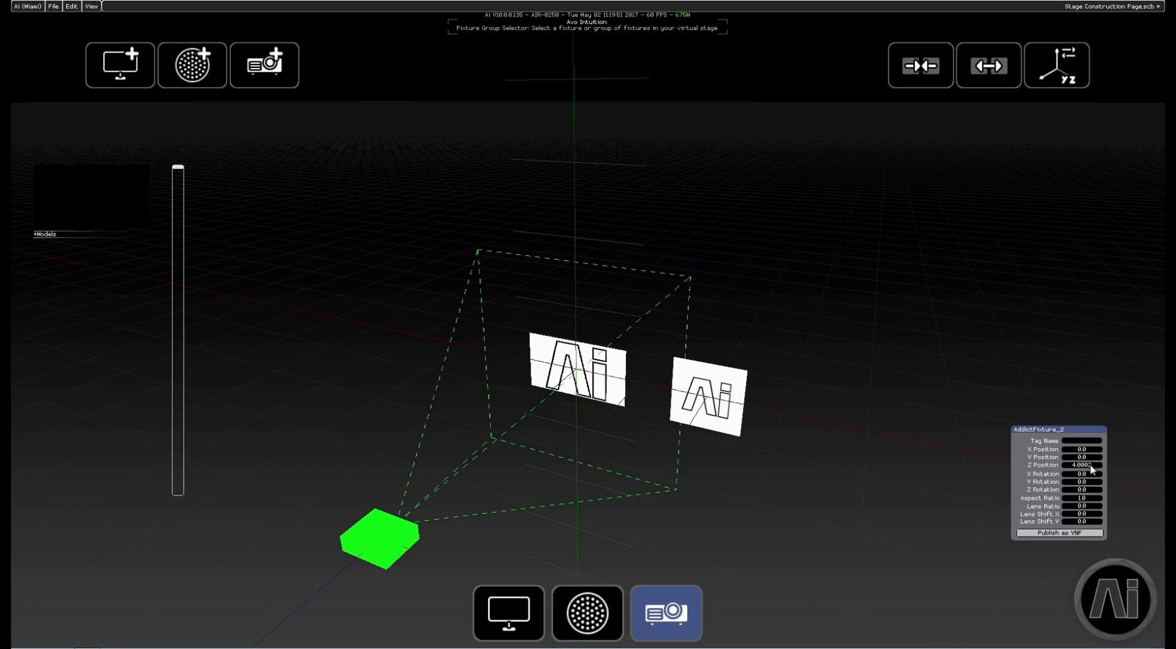
# Set the projector's aspect ratio to 16/9 and its lens ratio to 1.8.
pyautogui.moveTo(576, 425); pyautogui.dragTo(602, 353, button='middle')
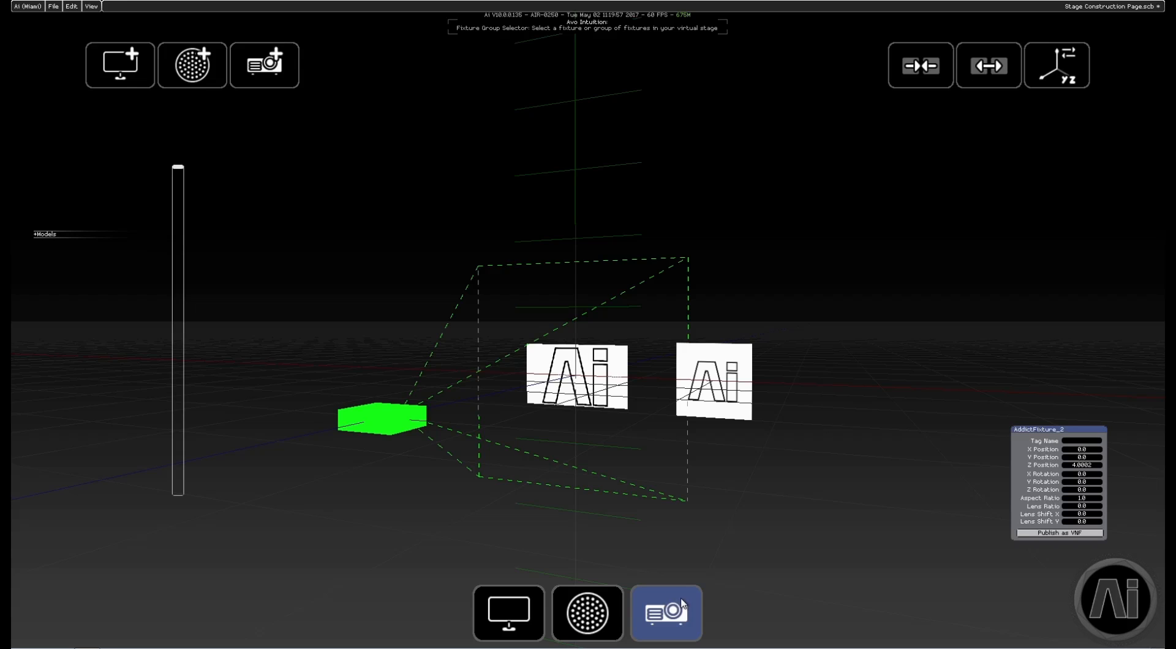
pyautogui.click(1083, 499)
pyautogui.write('16/9')
pyautogui.press('Return')
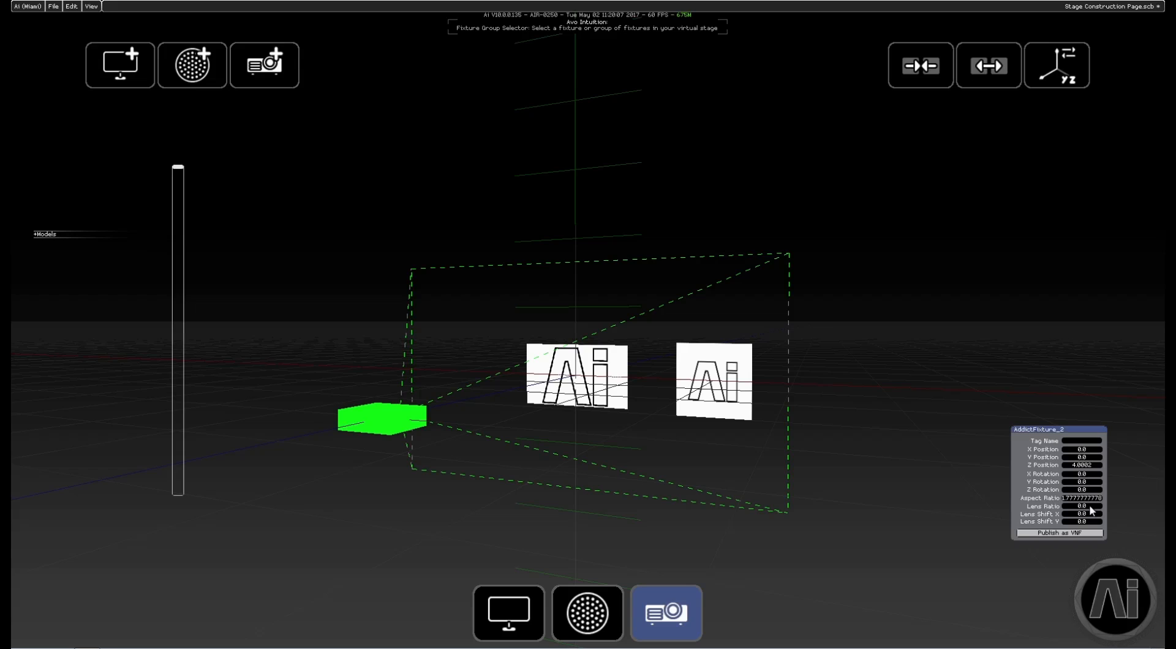
pyautogui.press('BackSpace')
pyautogui.press('BackSpace')
pyautogui.press('BackSpace')
pyautogui.write('1.8')
pyautogui.press('Return')
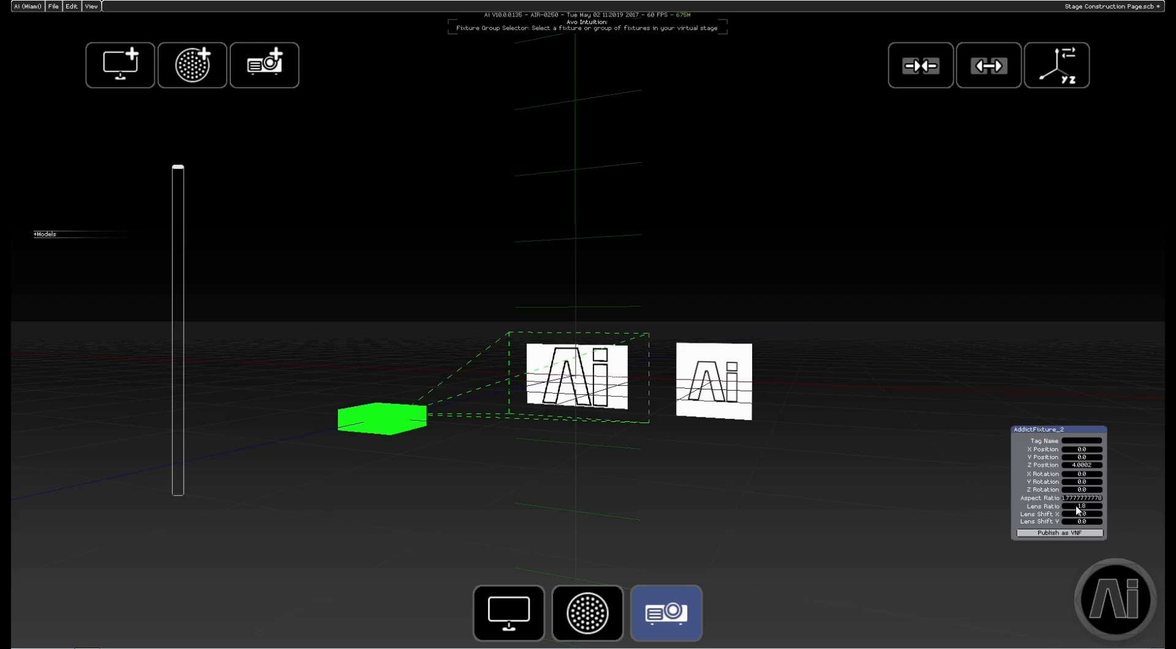
pyautogui.moveTo(756, 311); pyautogui.dragTo(643, 368, button='middle')
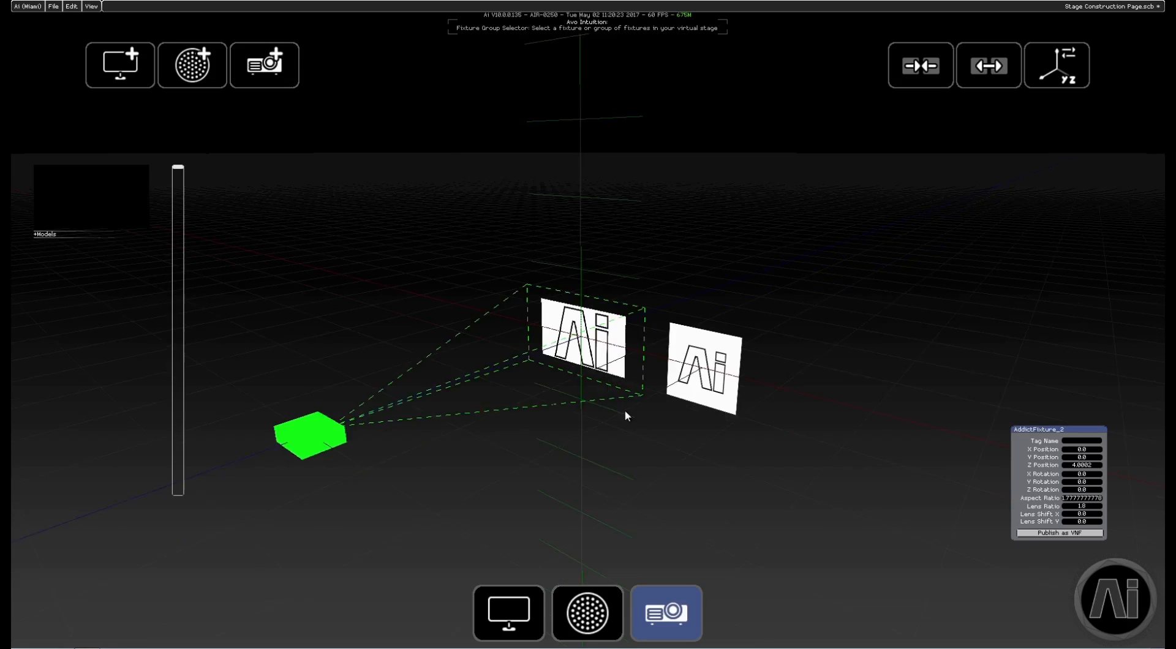
pyautogui.moveTo(626, 416); pyautogui.dragTo(639, 367, button='middle')
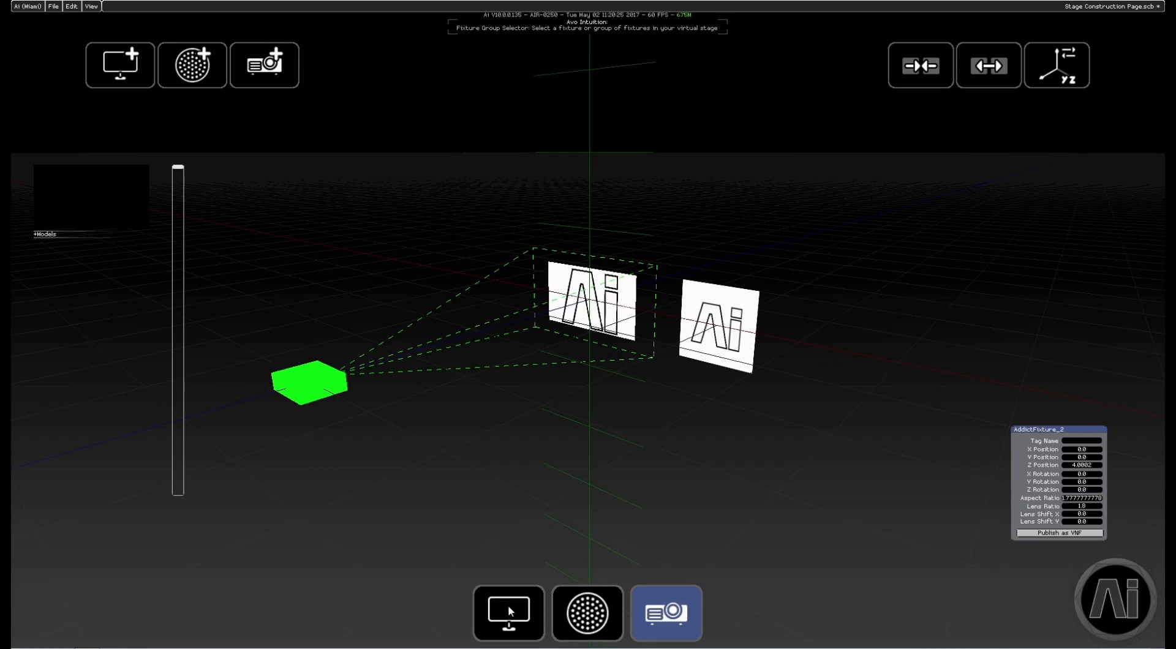